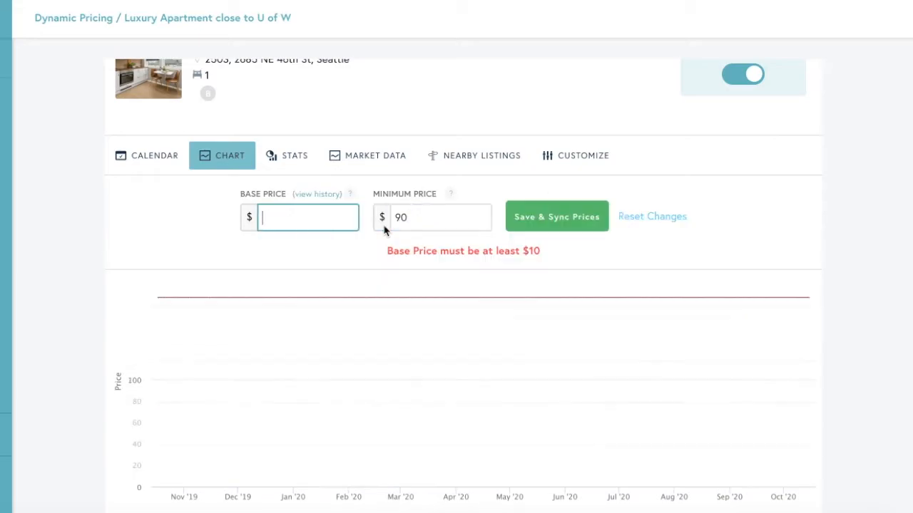
- Set the base price of the Luxury Apartment close to U of W to $200, saving and syncing the prices
text(200)
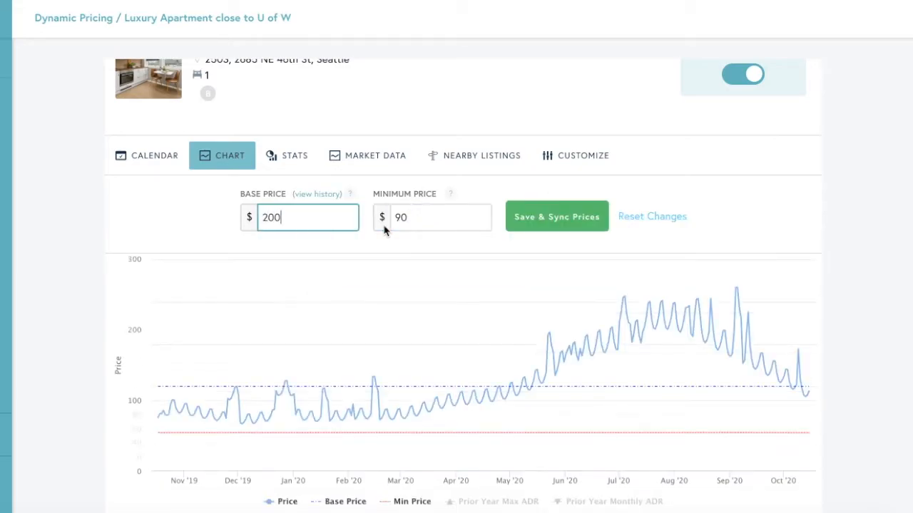
click(547, 227)
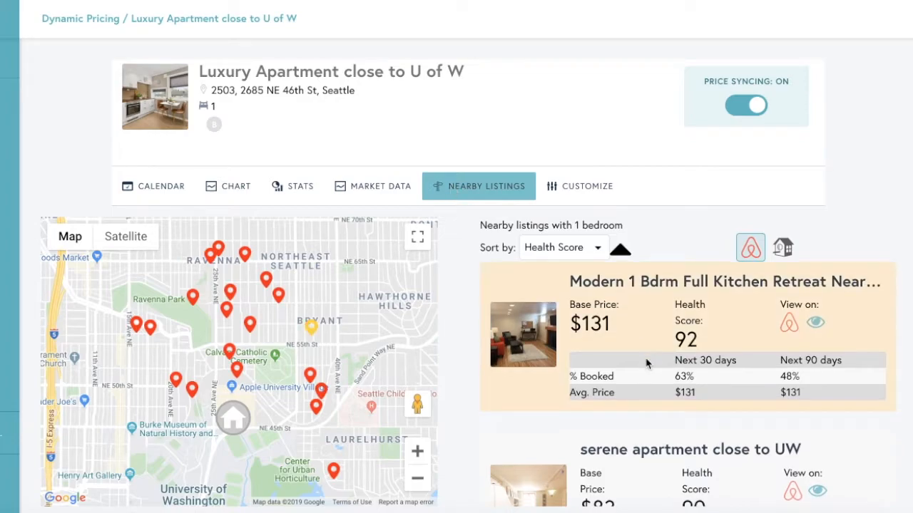
- Browse the nearby one-bedroom listings sorted by Health Score, comparing their base prices and booking rates
scroll(645, 356, down, 1)
click(578, 253)
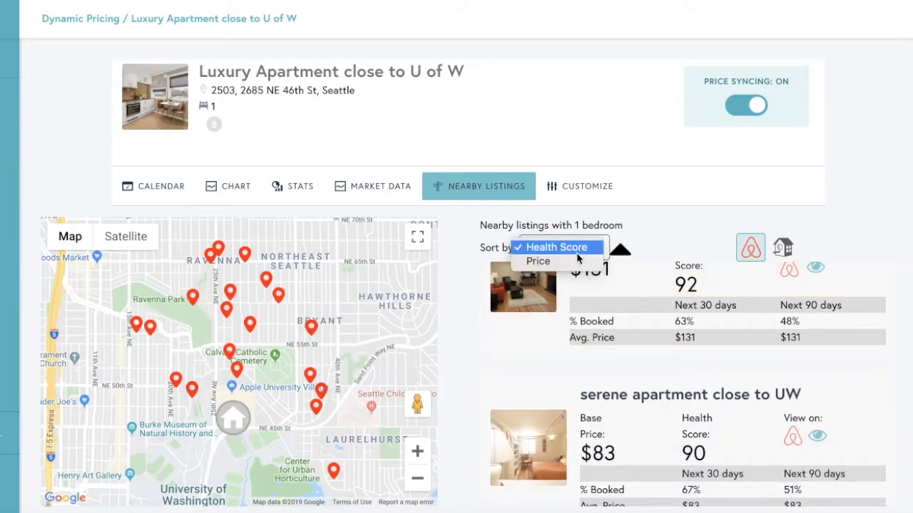
click(556, 246)
scroll(676, 425, down, 1)
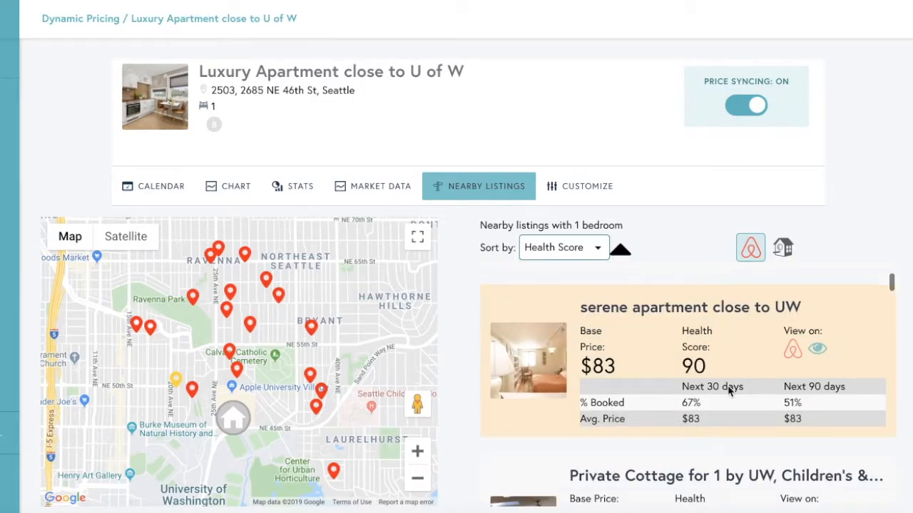
scroll(728, 389, down, 1)
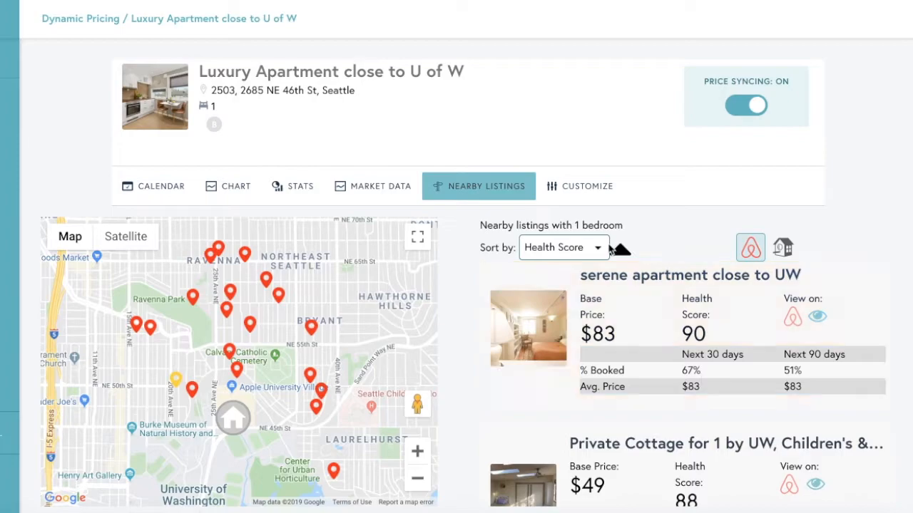
- Open the listing's customization settings and look through its Last Minute Discounts
click(576, 186)
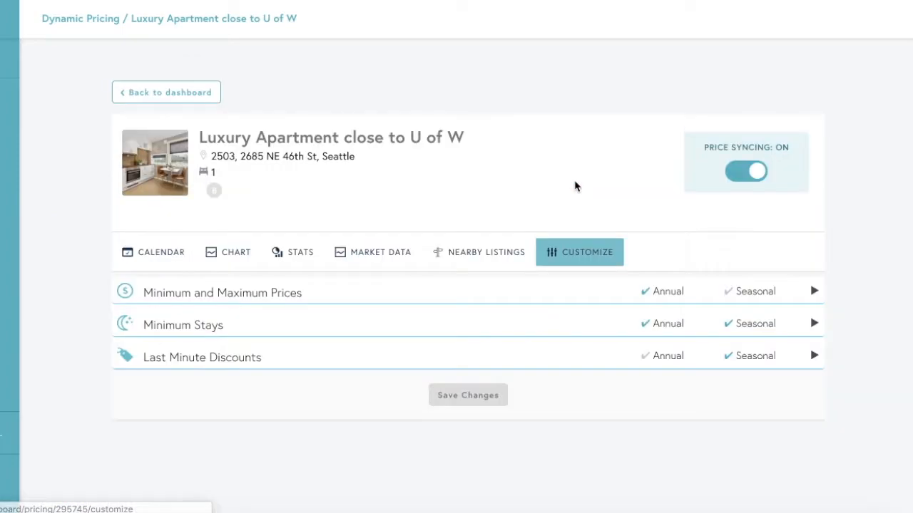
click(328, 359)
scroll(326, 360, down, 6)
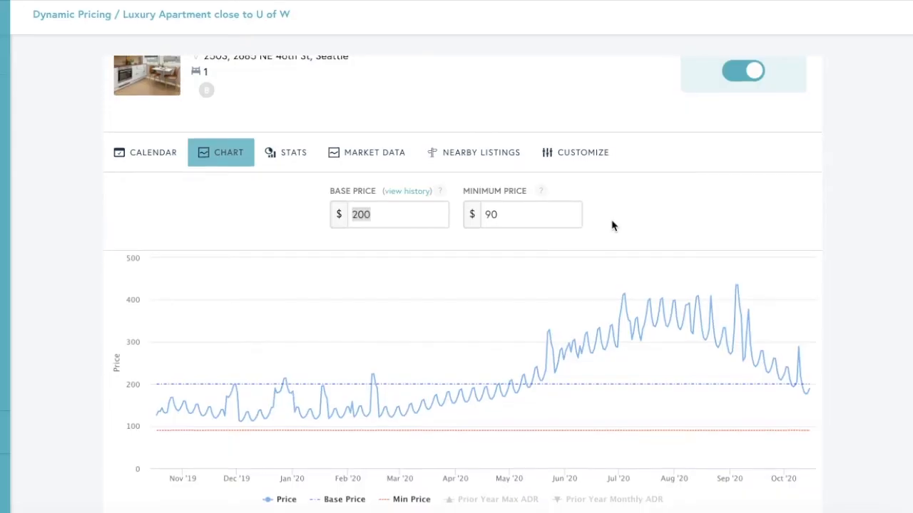
- Try a minimum price of $50 for the listing on the price chart
click(498, 221)
key(Tab)
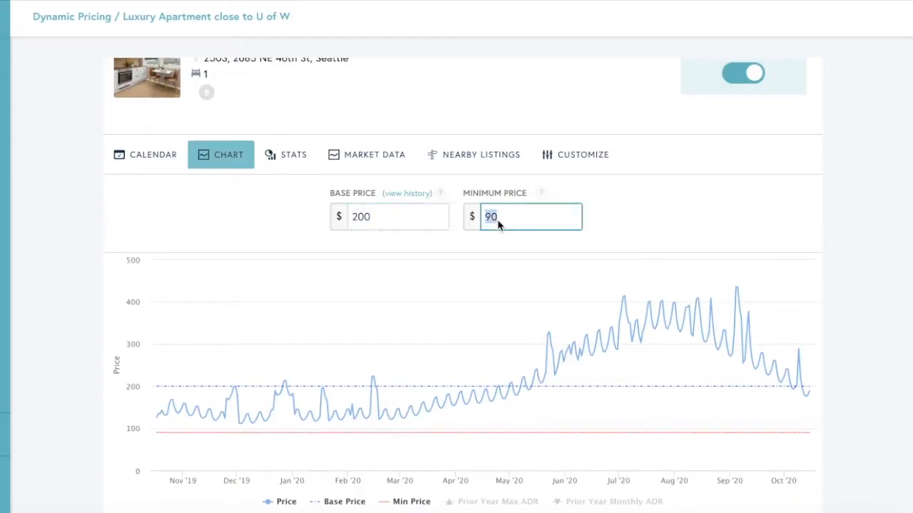
text(50)
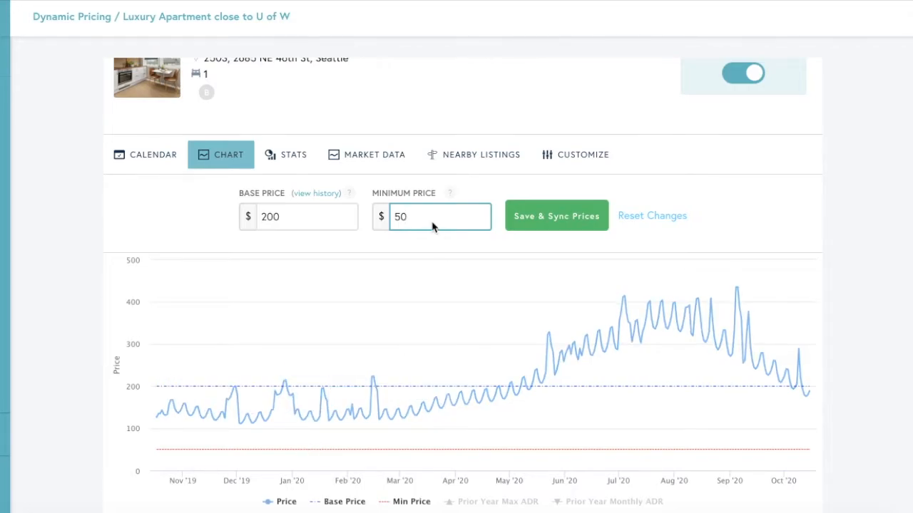
- Try a minimum price of $150 to see its effect on the chart
key(BackSpace)
key(BackSpace)
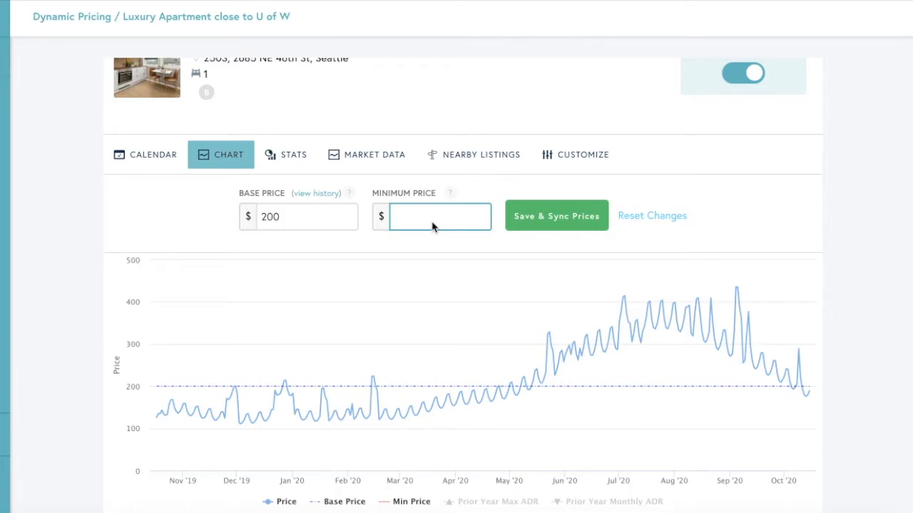
text(150)
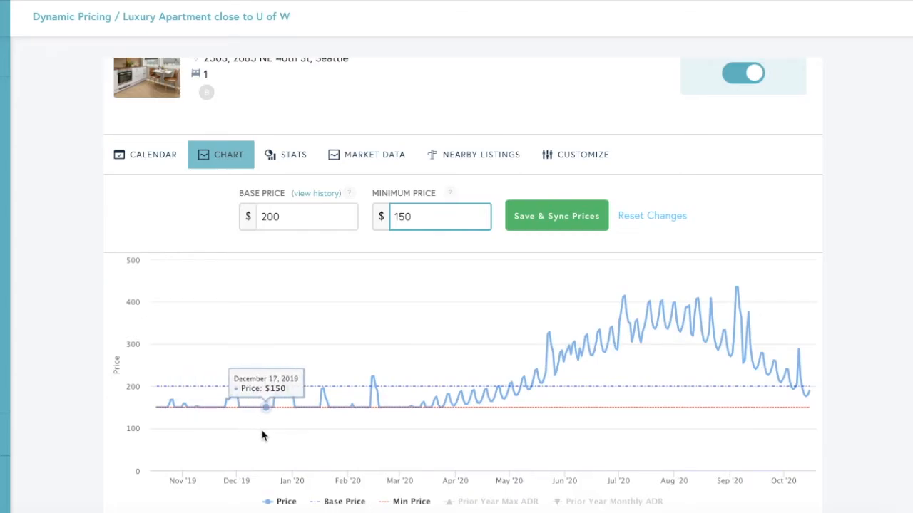
- Set the listing's minimum price to $100
key(BackSpace)
key(BackSpace)
key(BackSpace)
text(100)
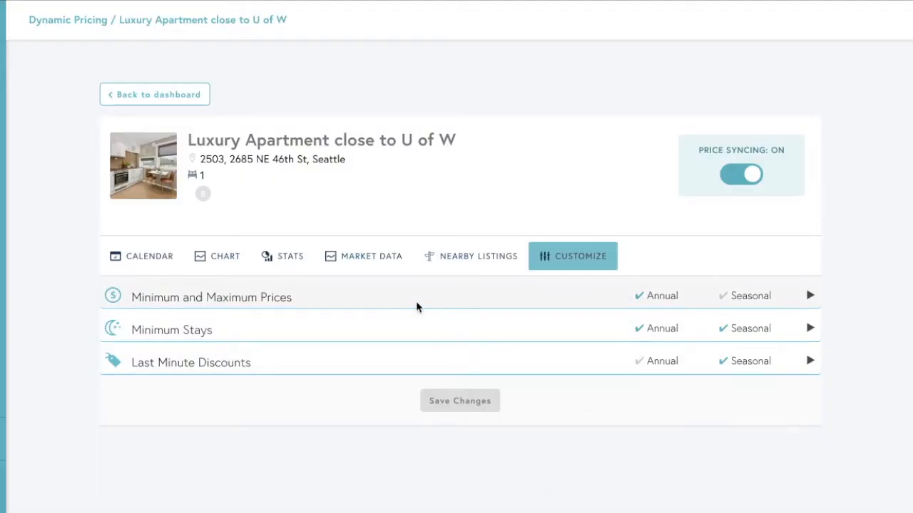
- Look through the Minimum and Maximum Prices, Minimum Stays and Last Minute Discounts customization sections, collapsing each one again
click(418, 305)
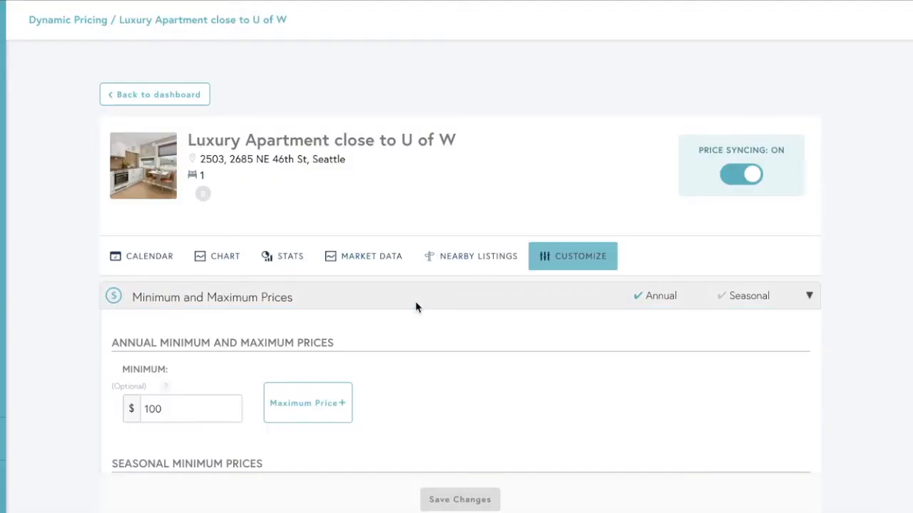
click(417, 307)
click(411, 331)
click(412, 330)
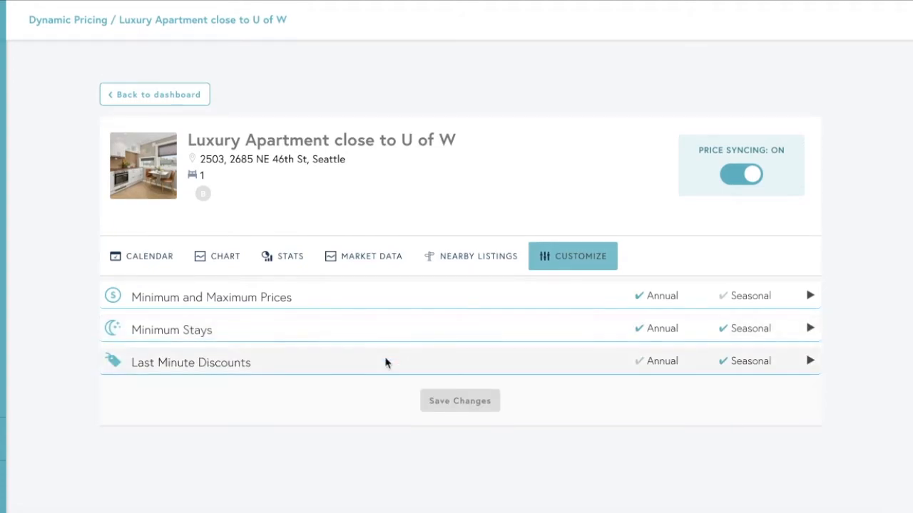
click(385, 363)
scroll(388, 363, down, 2)
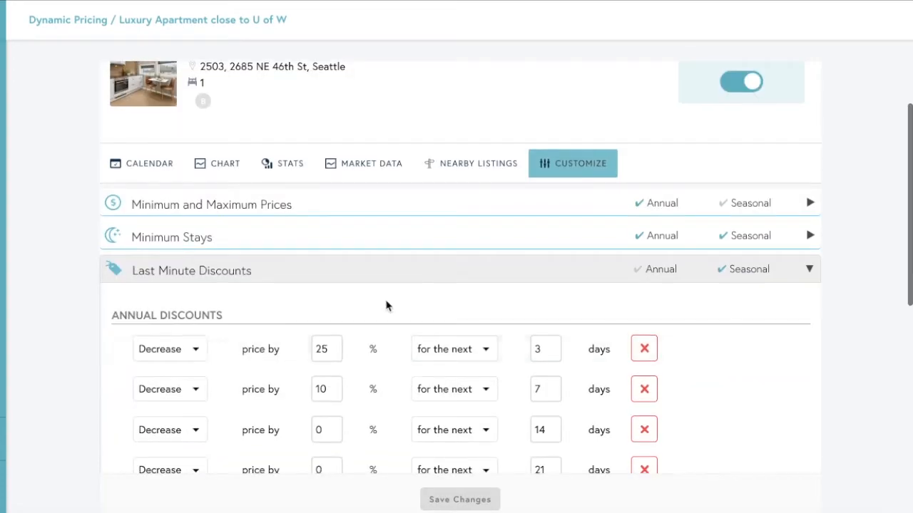
click(387, 279)
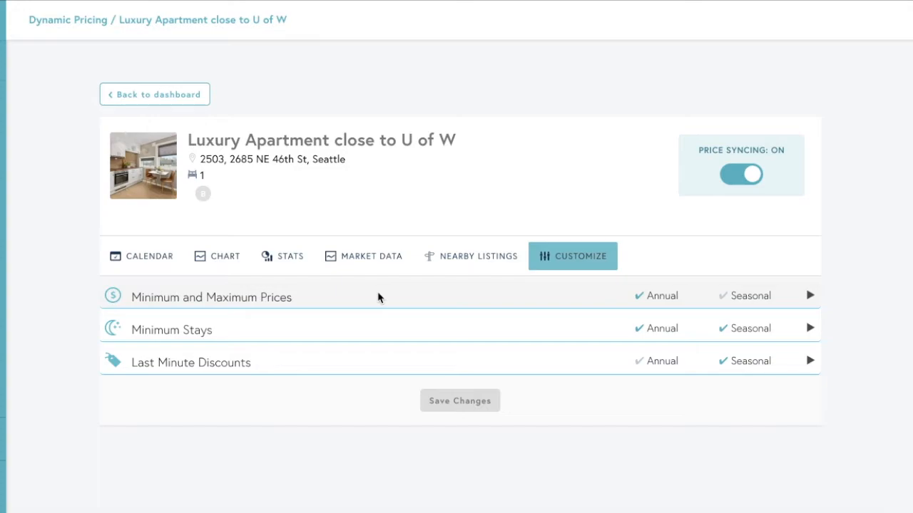
- Check the minimum price in the Minimum and Maximum Prices customization, the calendar and the chart
click(378, 298)
scroll(389, 359, down, 2)
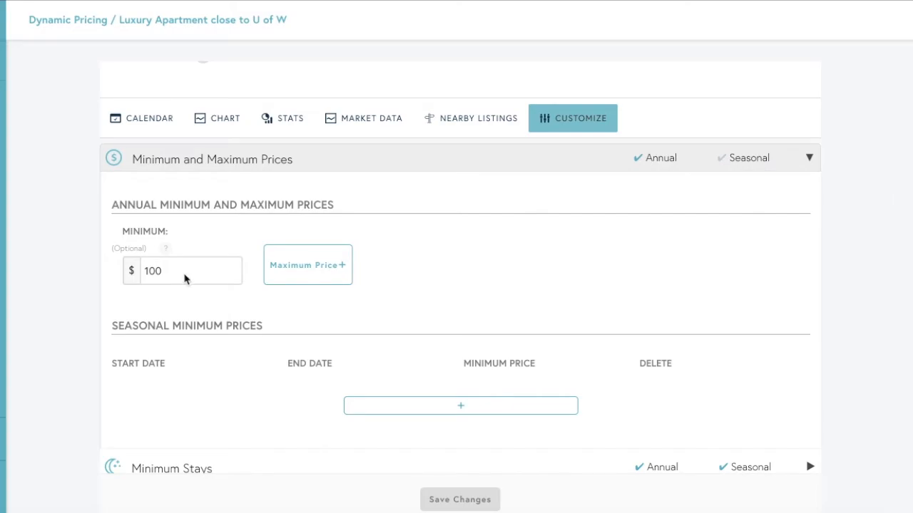
click(155, 121)
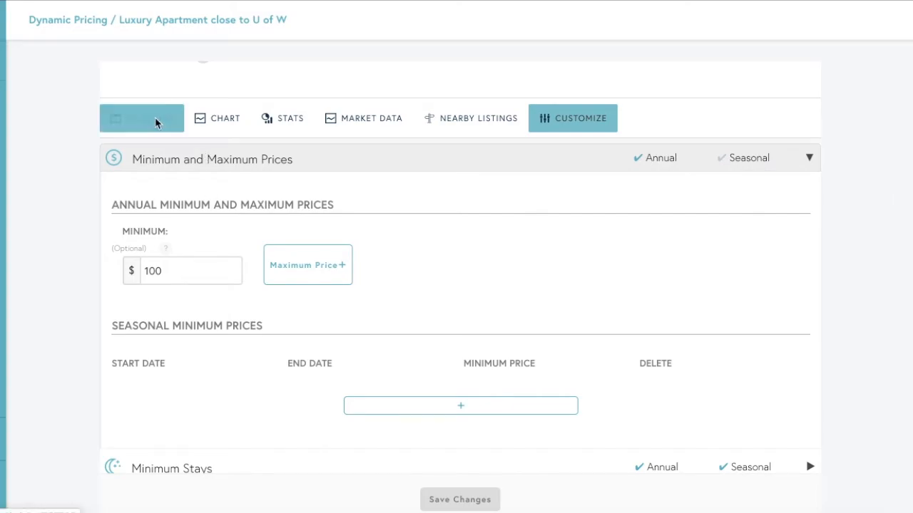
double_click(458, 187)
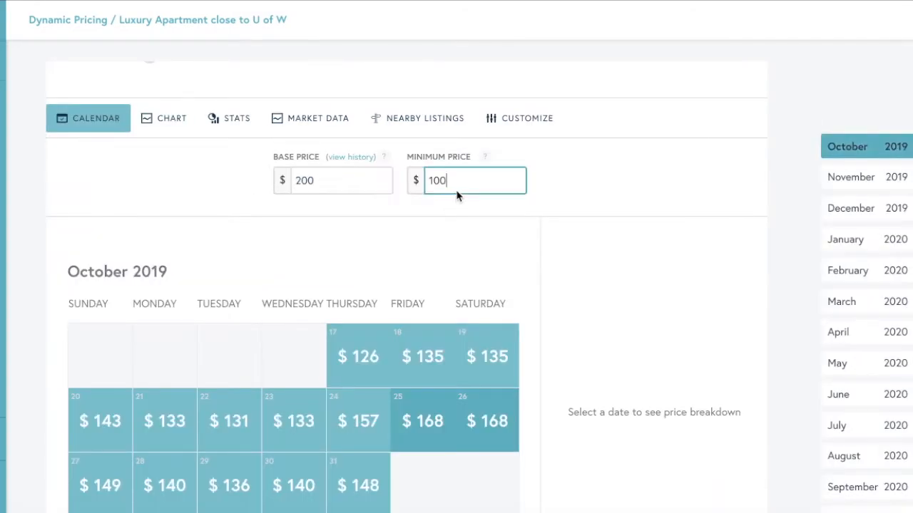
click(171, 123)
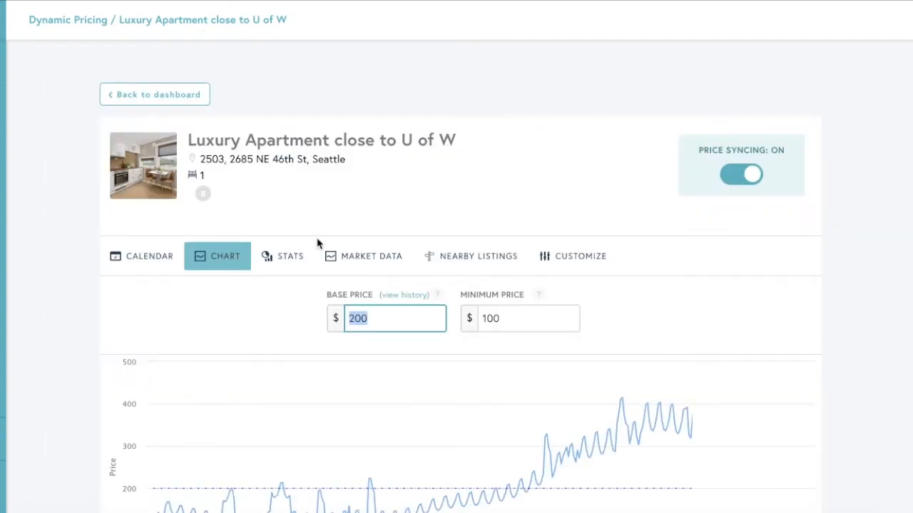
click(493, 325)
- Return to the customization settings and expand Last Minute Discounts to show the annual discount rules
click(558, 258)
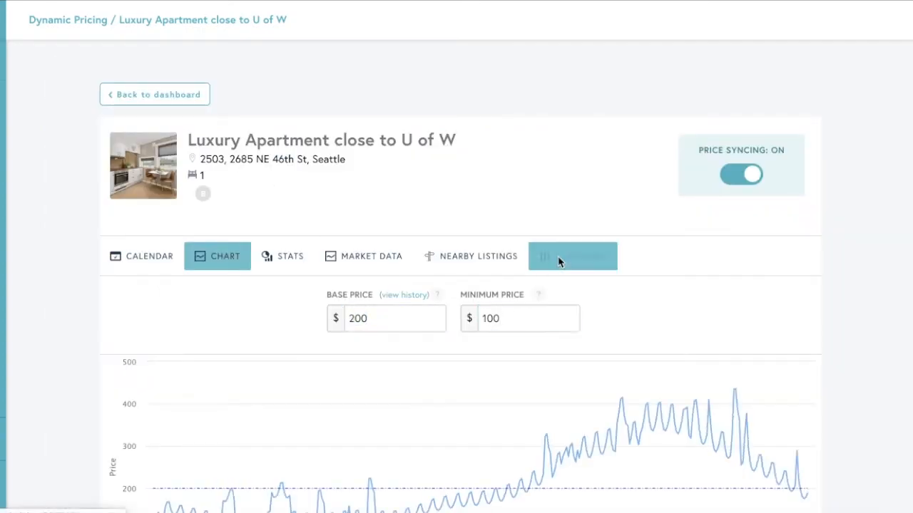
scroll(326, 388, down, 5)
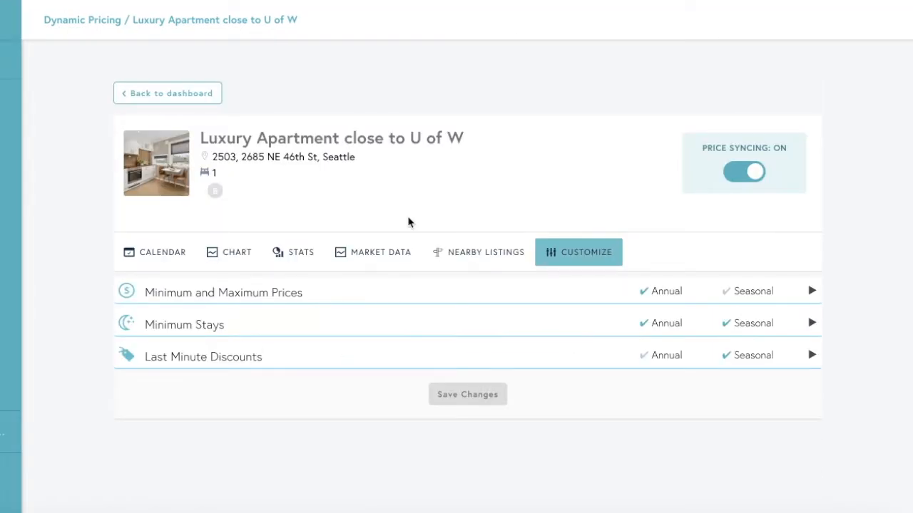
click(248, 360)
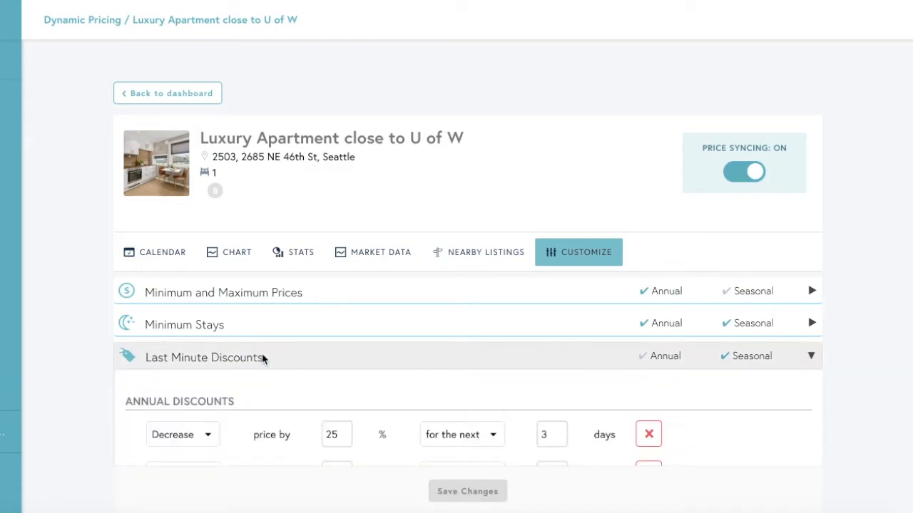
scroll(261, 357, down, 2)
scroll(262, 358, down, 3)
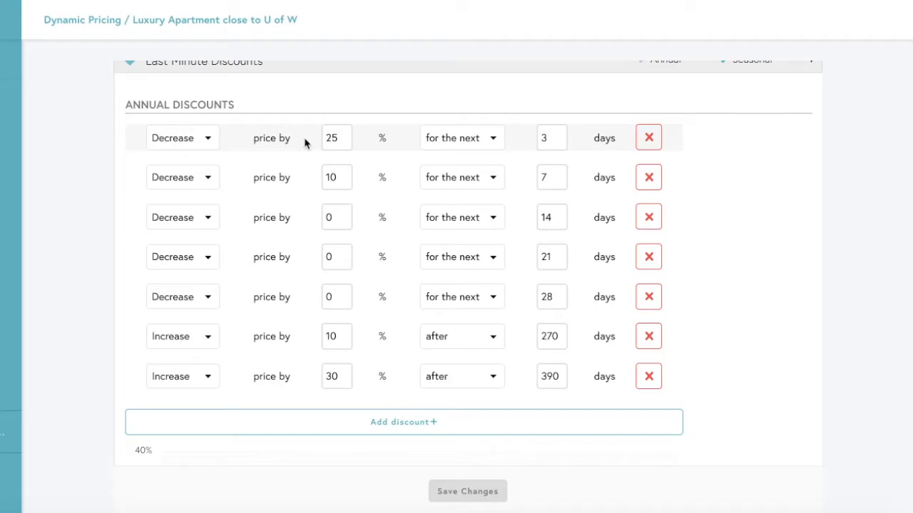
- Examine the percentages and day ranges of the annual decrease and increase rules
double_click(334, 138)
double_click(544, 138)
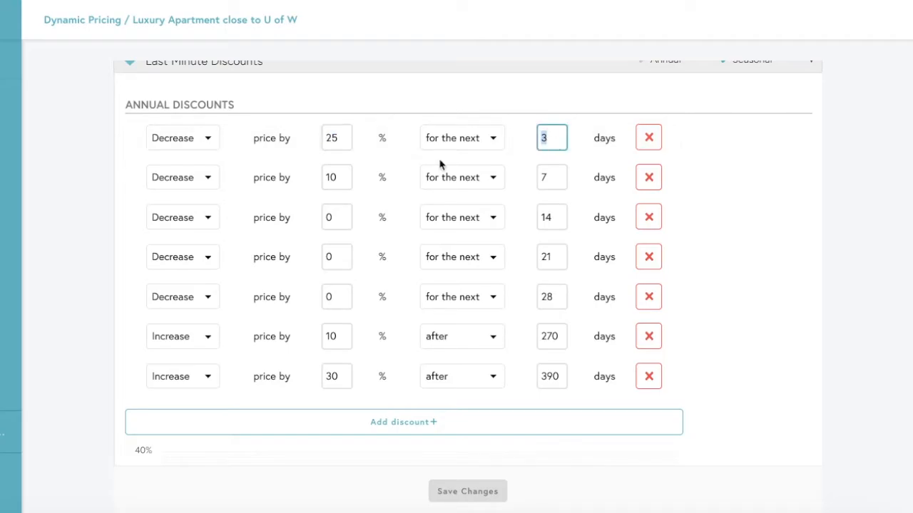
double_click(338, 183)
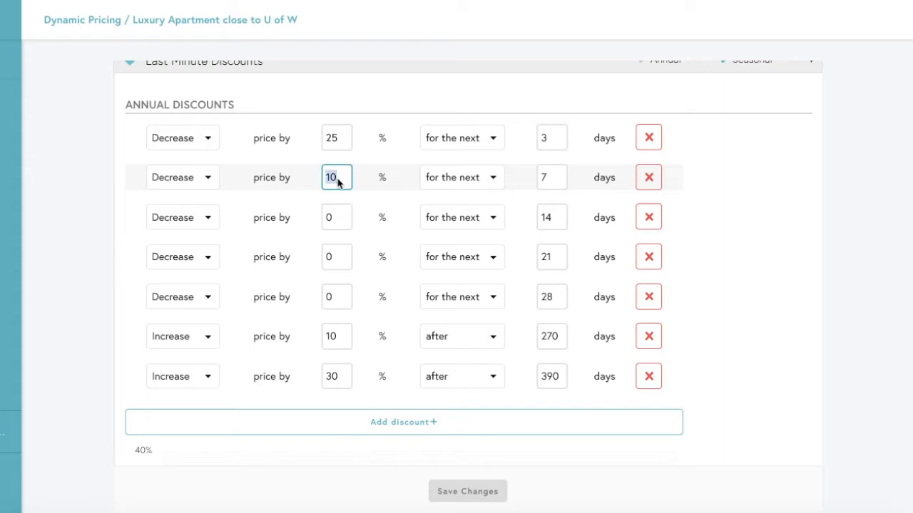
double_click(545, 183)
click(728, 183)
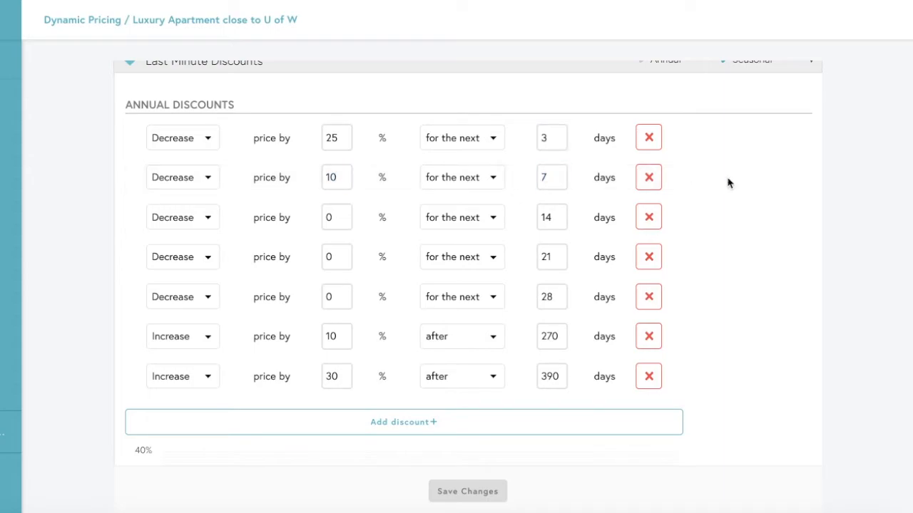
double_click(334, 341)
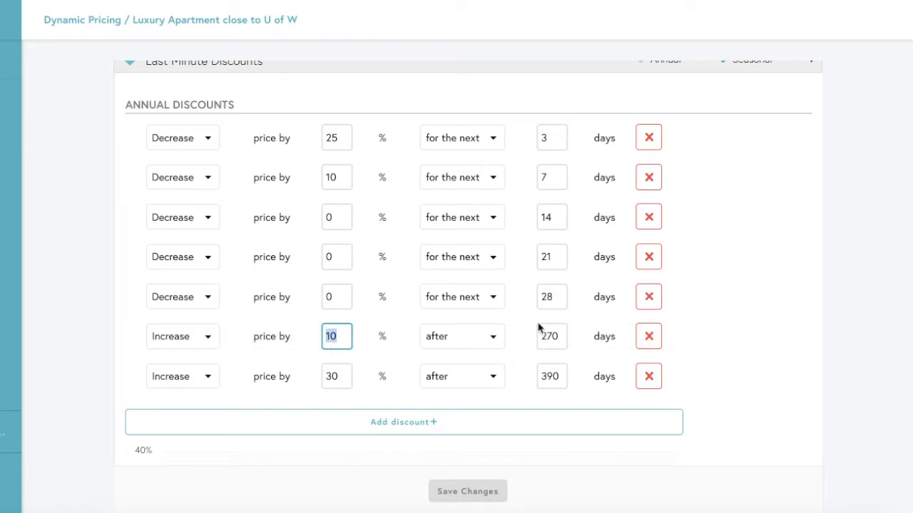
double_click(556, 341)
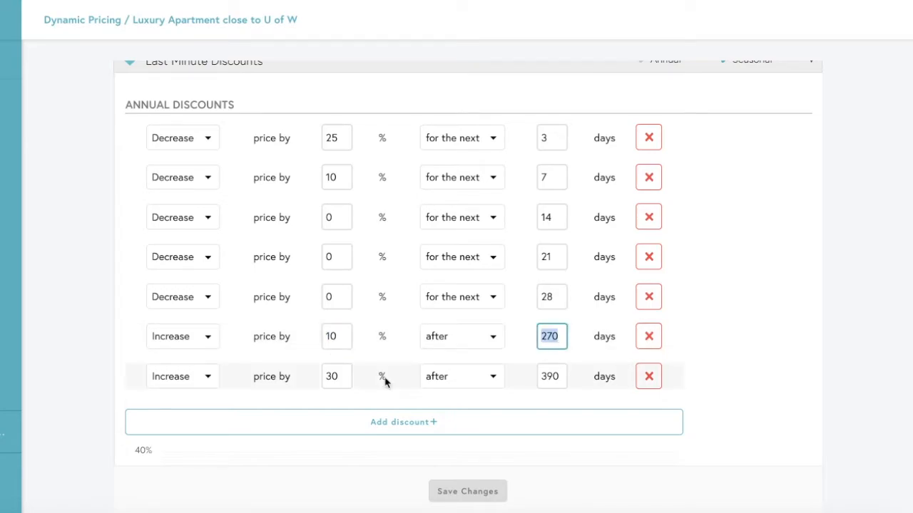
double_click(339, 380)
double_click(556, 380)
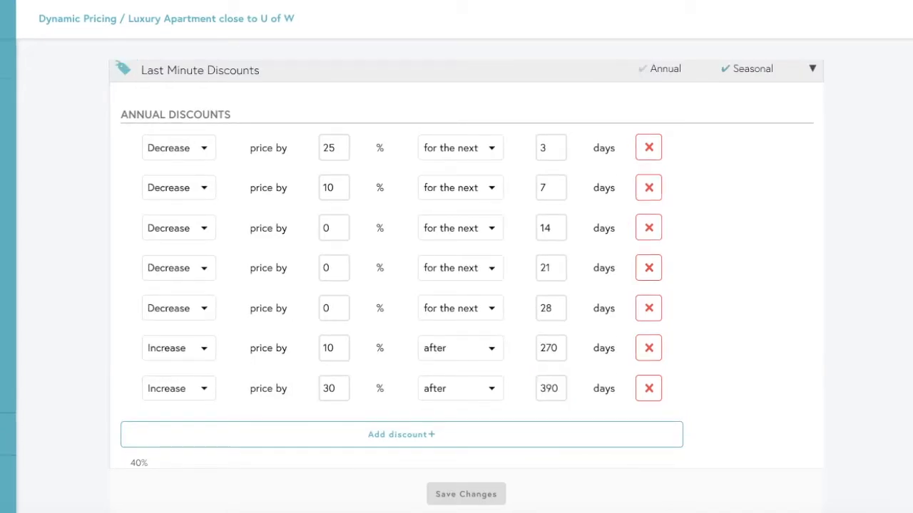
- Set the annual discounts to 40% for the next 3 days and 25% for the next 7 days, and save the changes
double_click(340, 158)
text(40)
click(557, 144)
double_click(330, 189)
key(BackSpace)
text(25)
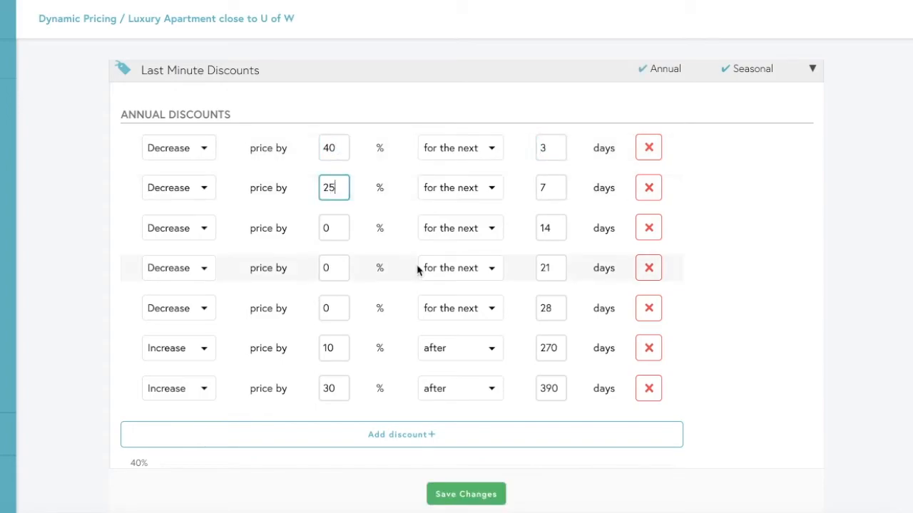
click(459, 498)
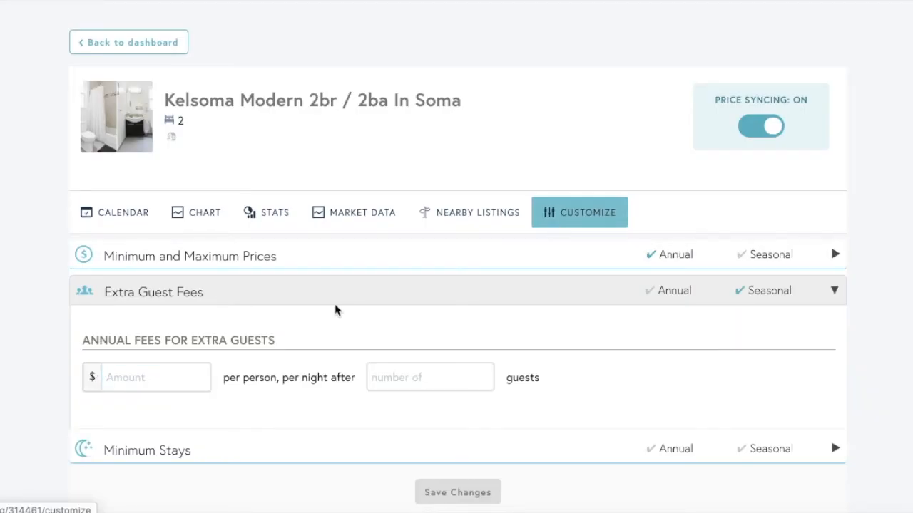
- Set Kelsoma Modern's annual extra guest fee to $25 per person, per night after 6 guests, and save the changes
click(164, 384)
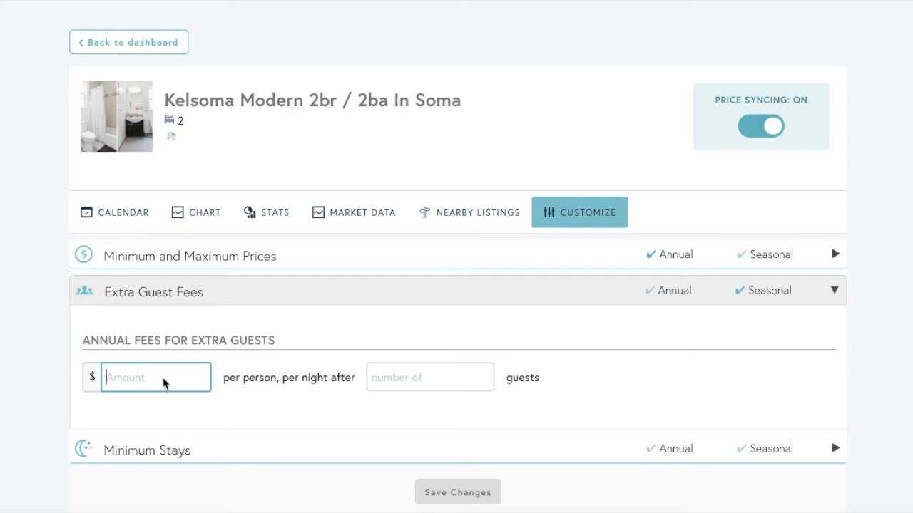
text(25)
click(449, 384)
text(6)
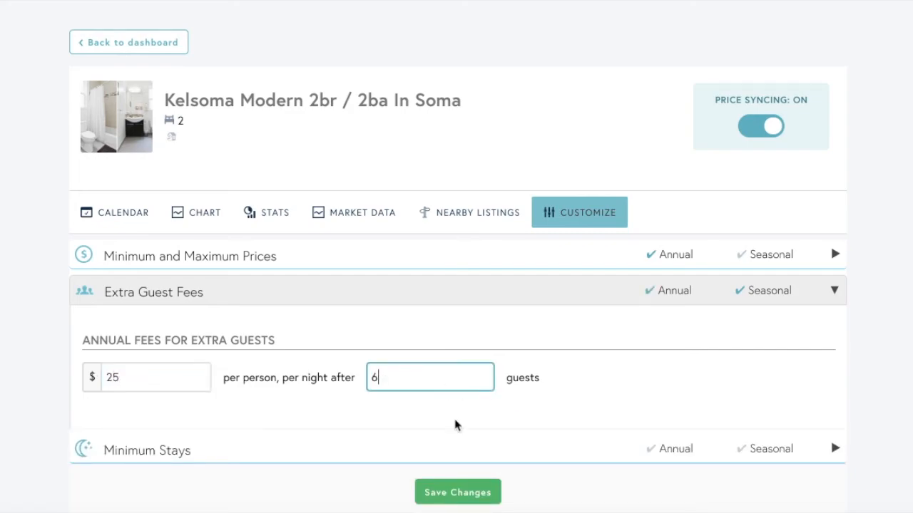
click(462, 490)
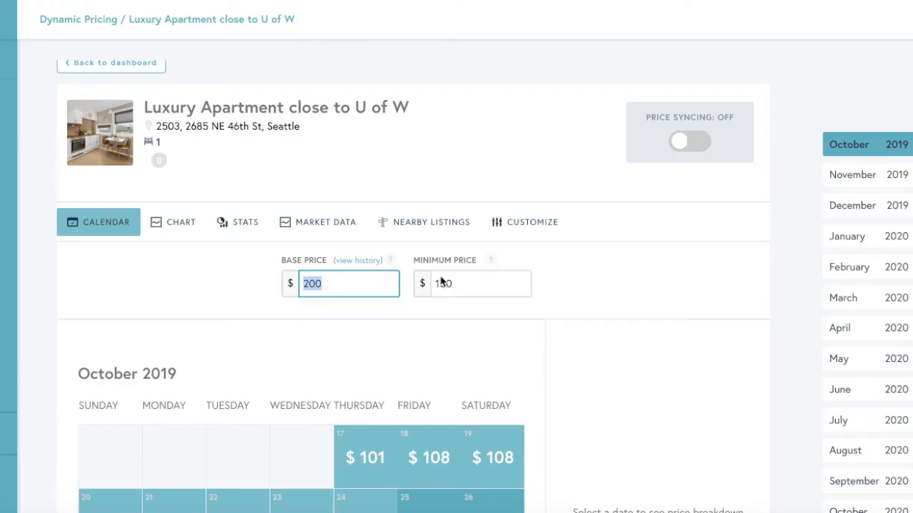
- Turn on price syncing for the Luxury Apartment close to U of W and return to the Dynamic Pricing dashboard
double_click(482, 285)
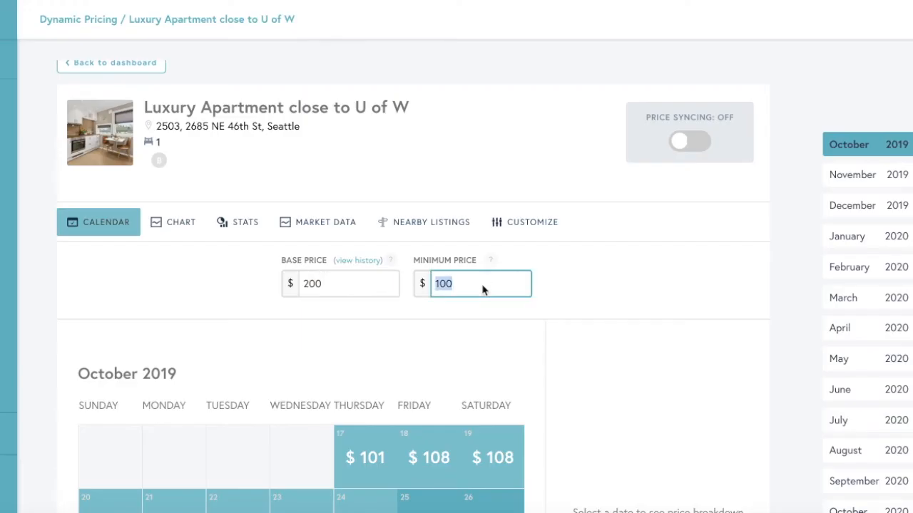
click(704, 145)
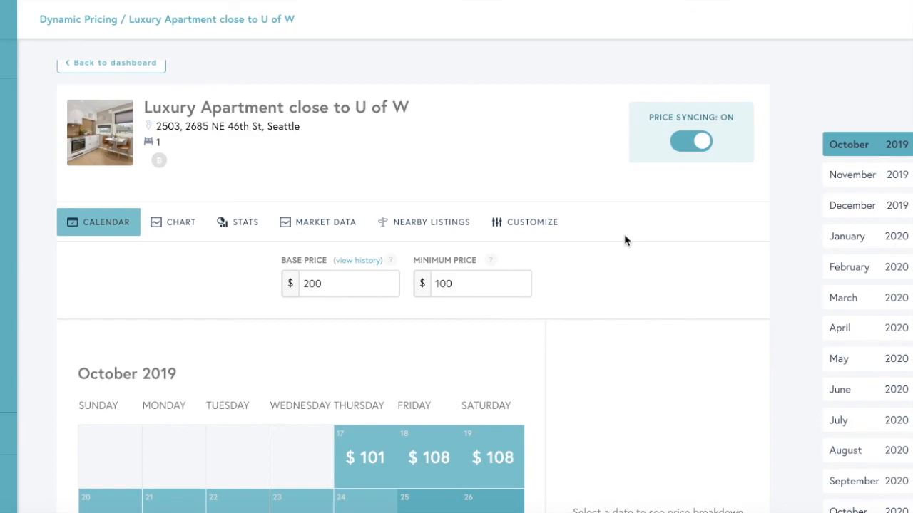
scroll(624, 241, down, 1)
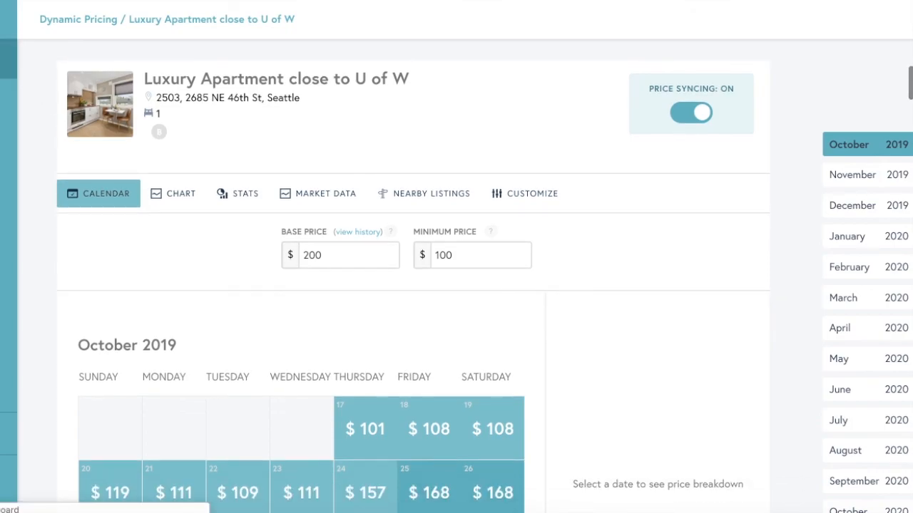
click(7, 58)
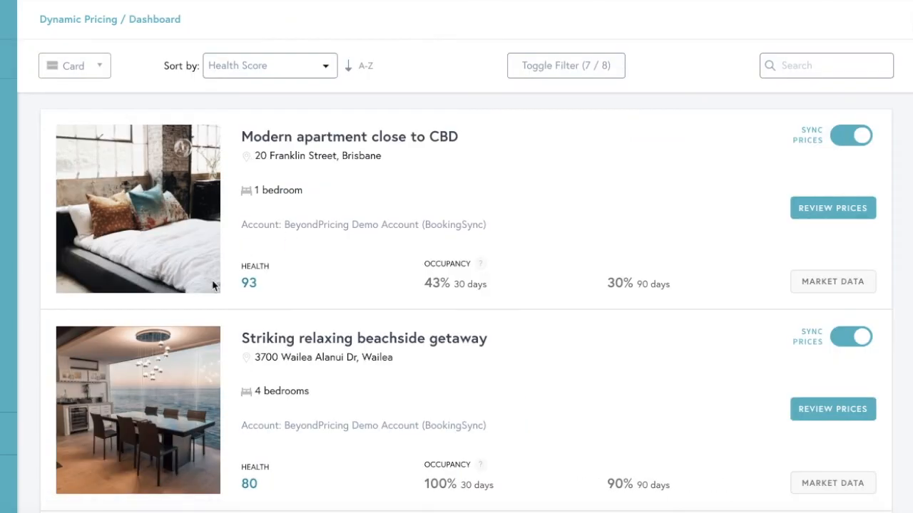